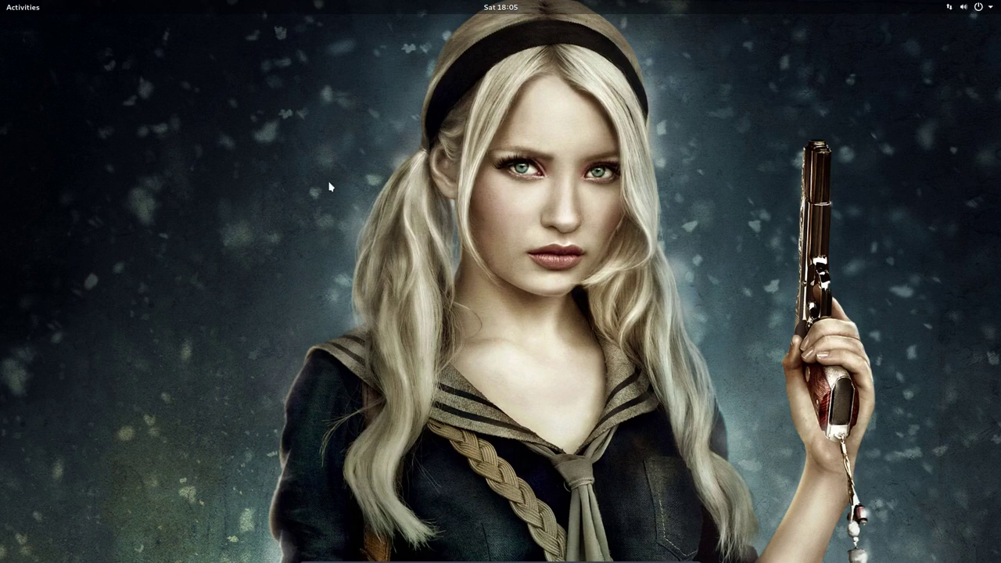
Open the file manager and go to the amd-gnome/Personal/settings folder in the home directory.
key(super)
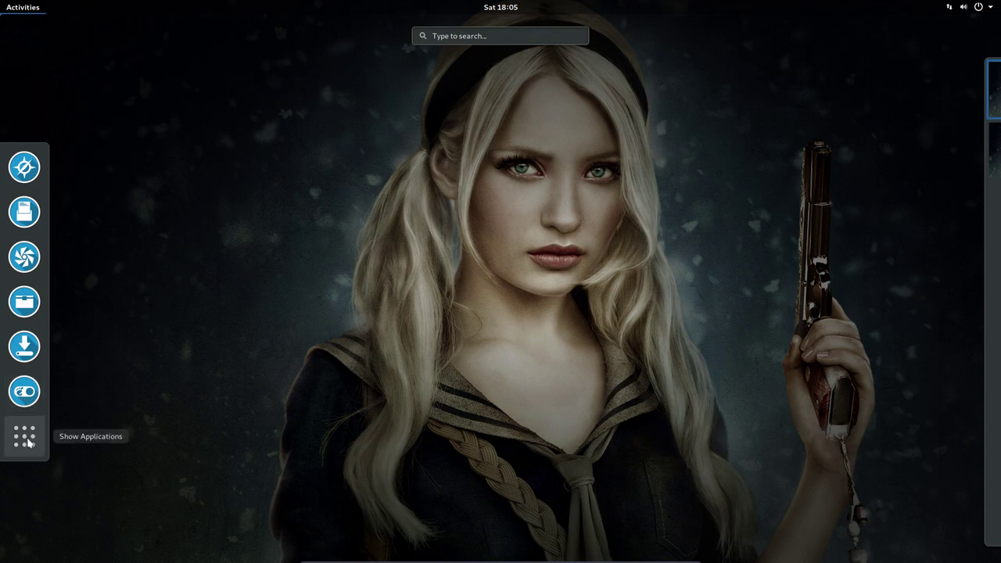
click(23, 302)
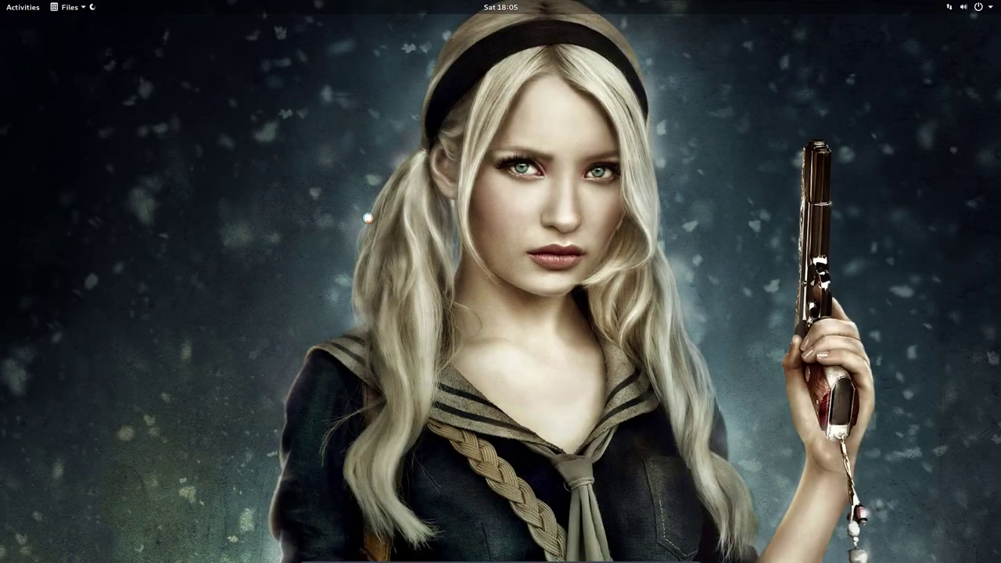
drag(275, 86, 524, 104)
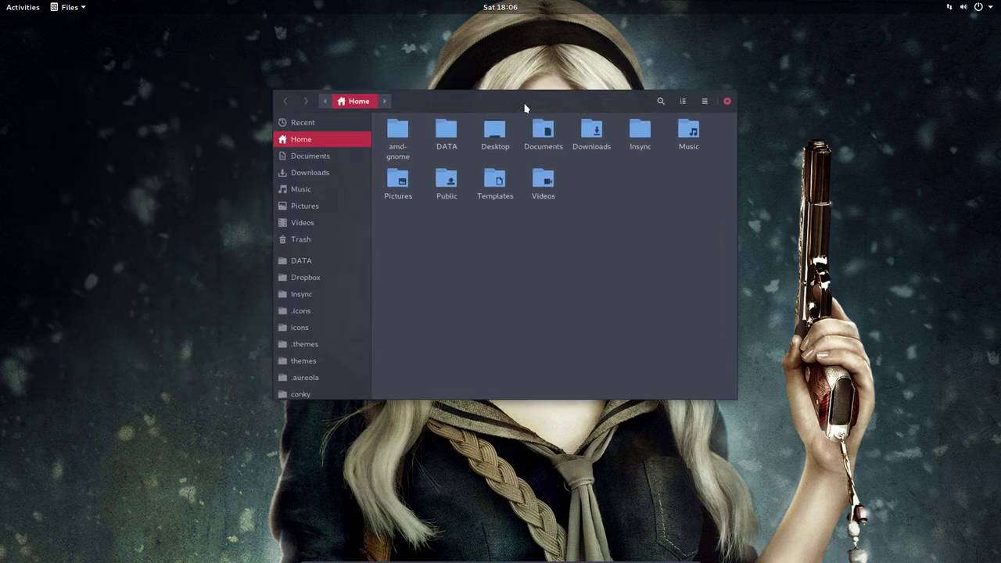
double_click(393, 134)
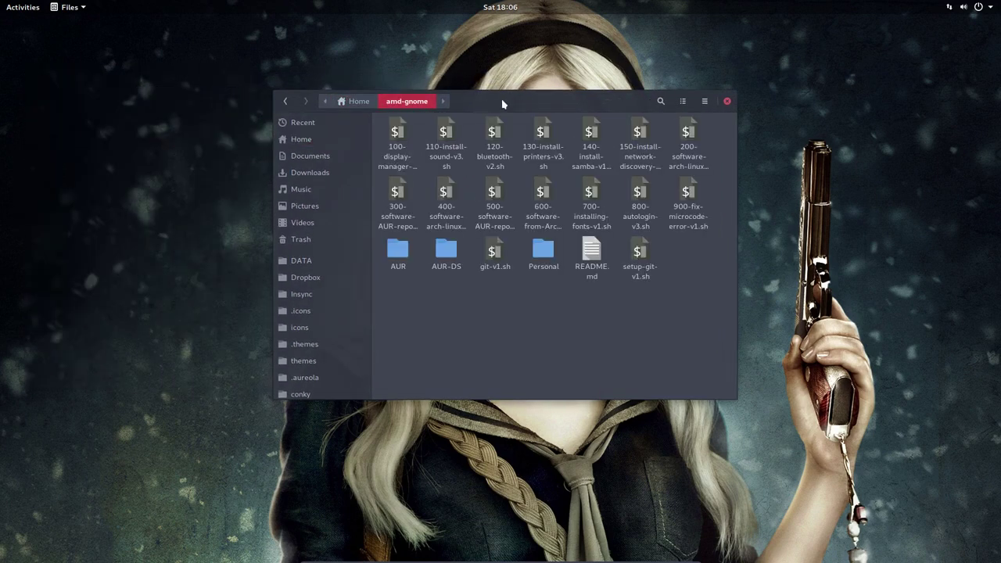
double_click(545, 252)
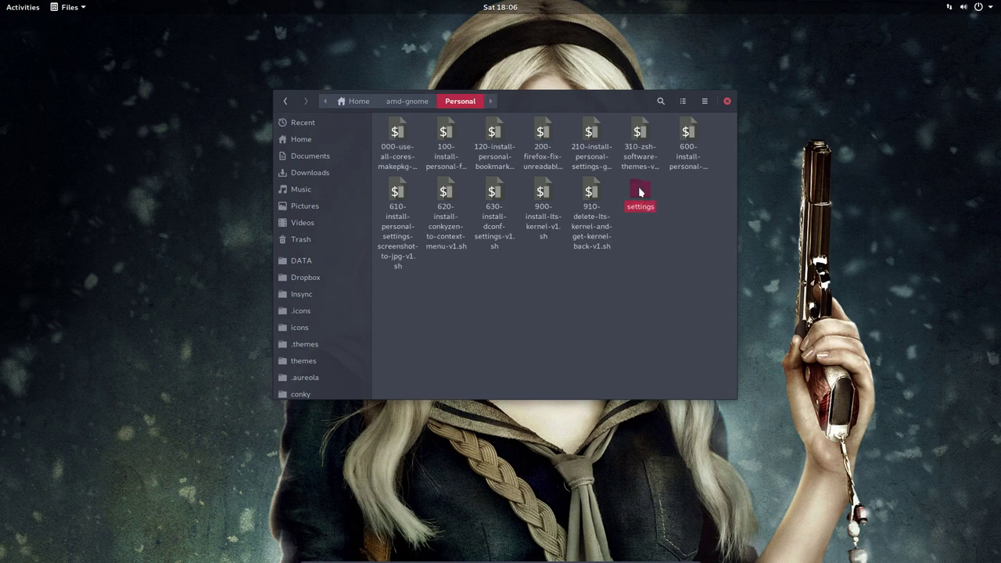
double_click(640, 192)
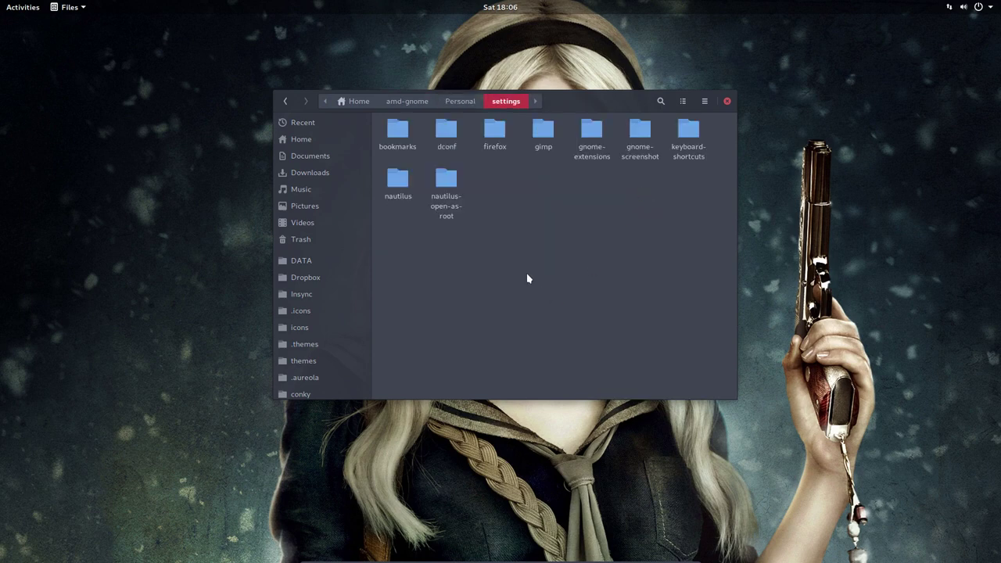
click(461, 101)
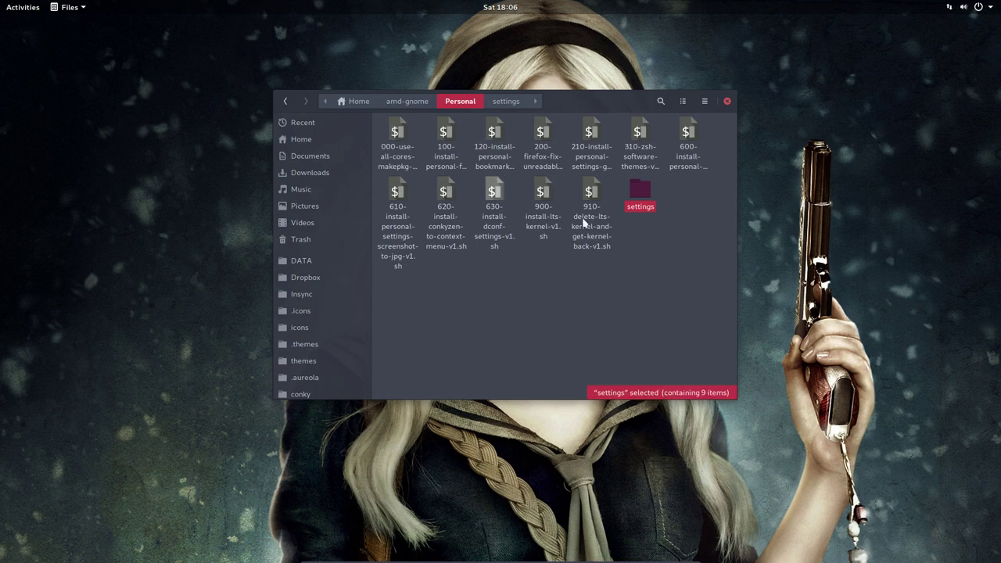
double_click(628, 195)
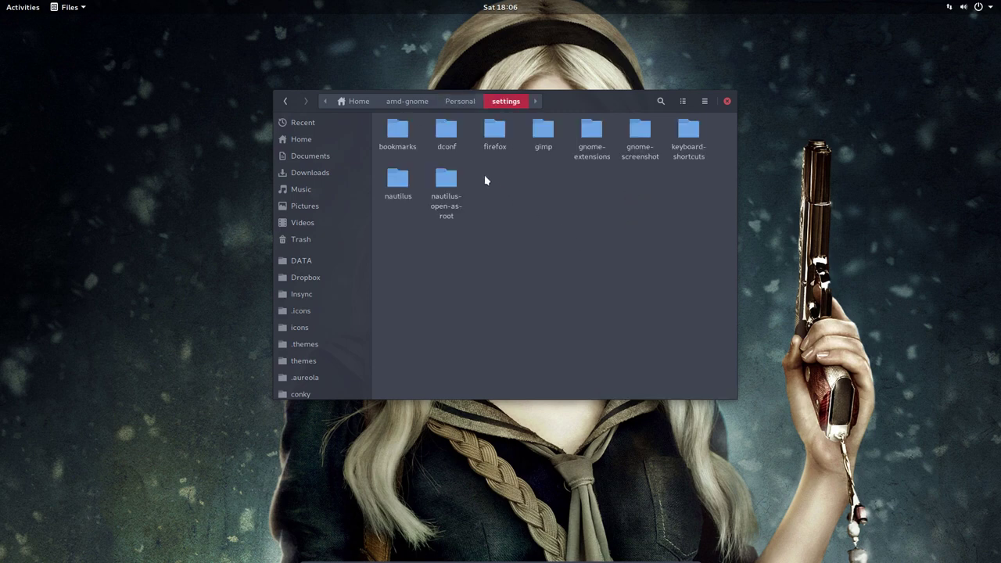
Look inside the nautilus-open-as-root folder, check the context options for its empty area, and return to the settings folder.
click(448, 185)
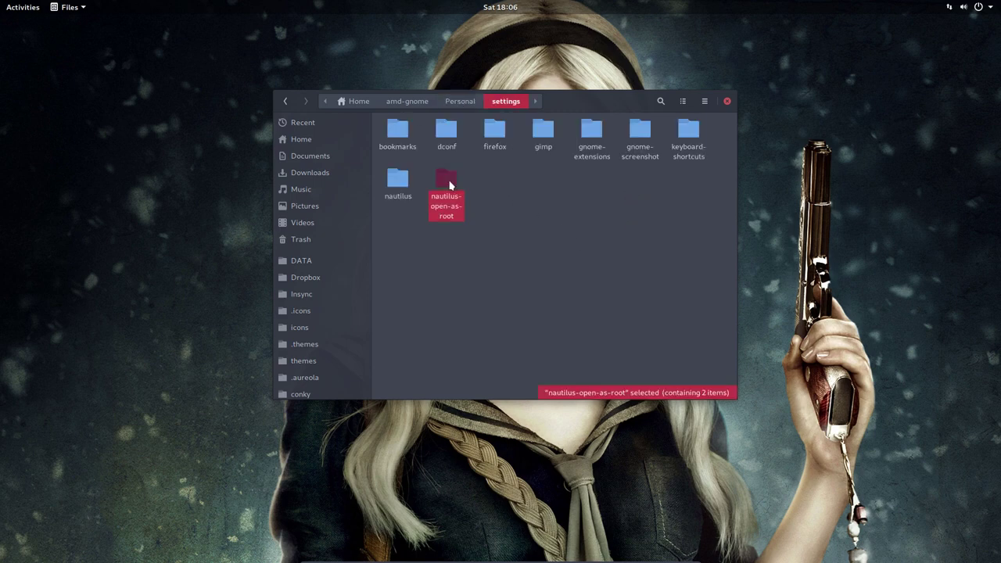
double_click(450, 184)
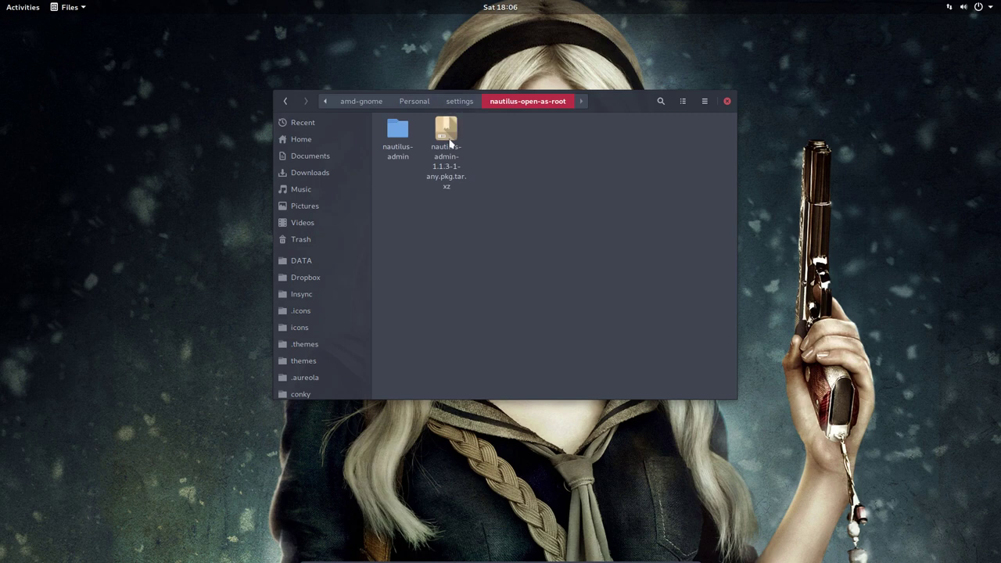
right_click(529, 167)
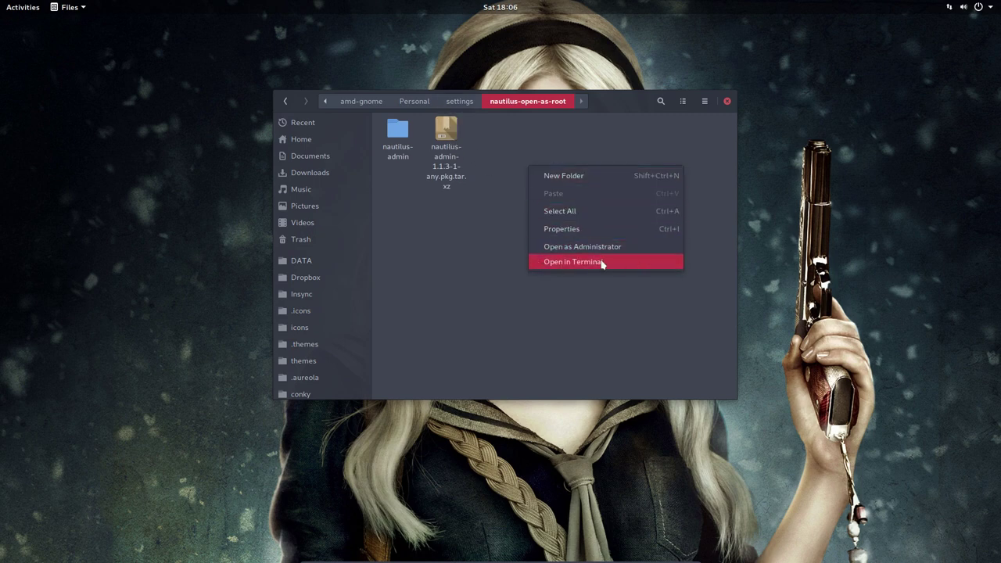
click(447, 226)
click(450, 102)
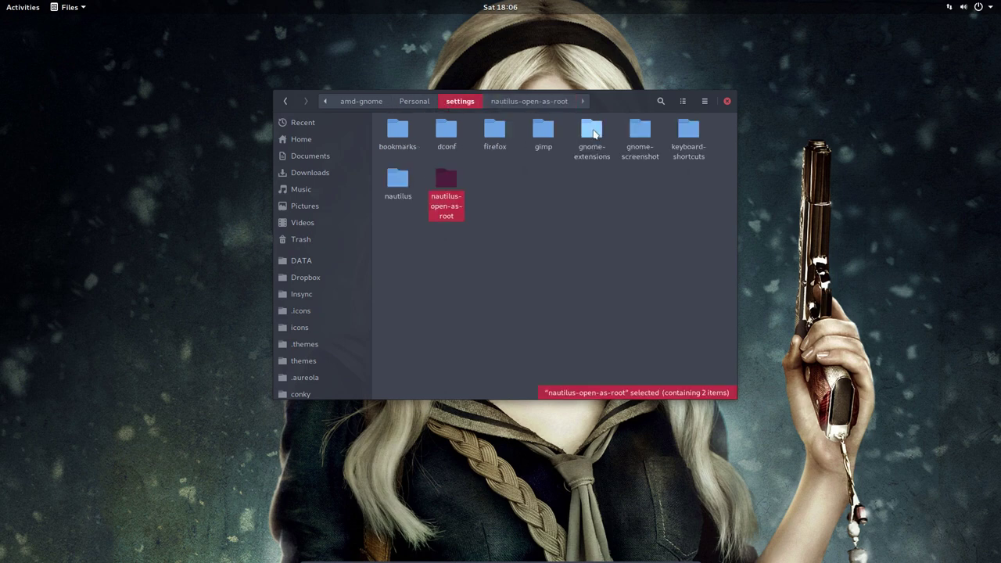
Open the gnome-extensions folder and move the file manager window aside so it covers less of the wallpaper's centre.
click(593, 133)
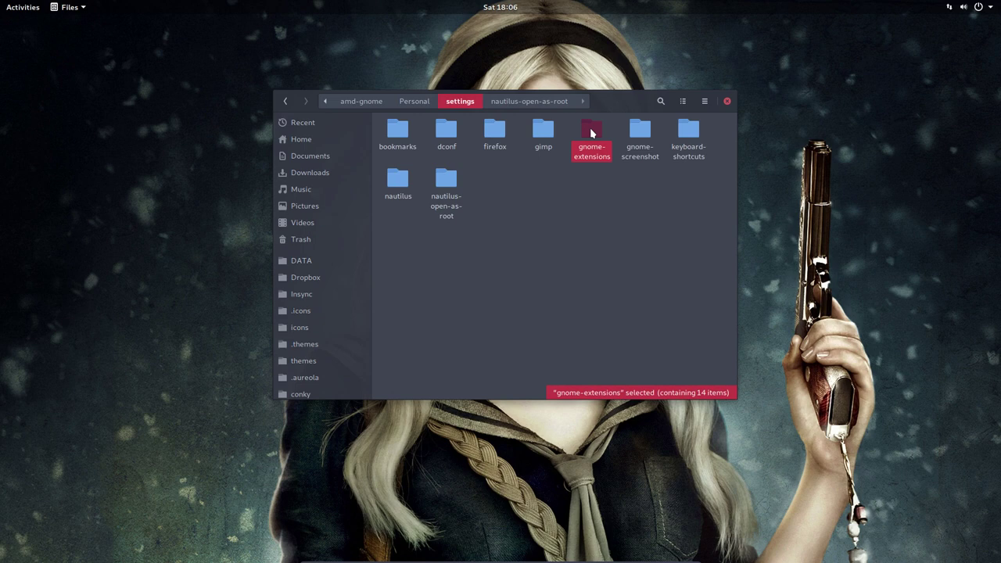
double_click(592, 133)
drag(601, 98, 557, 82)
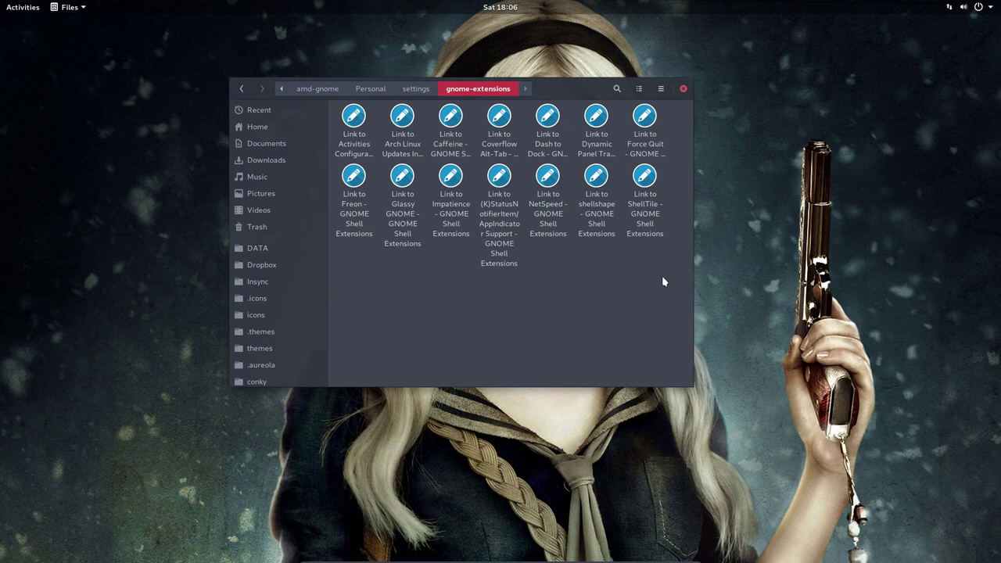
drag(558, 84, 420, 63)
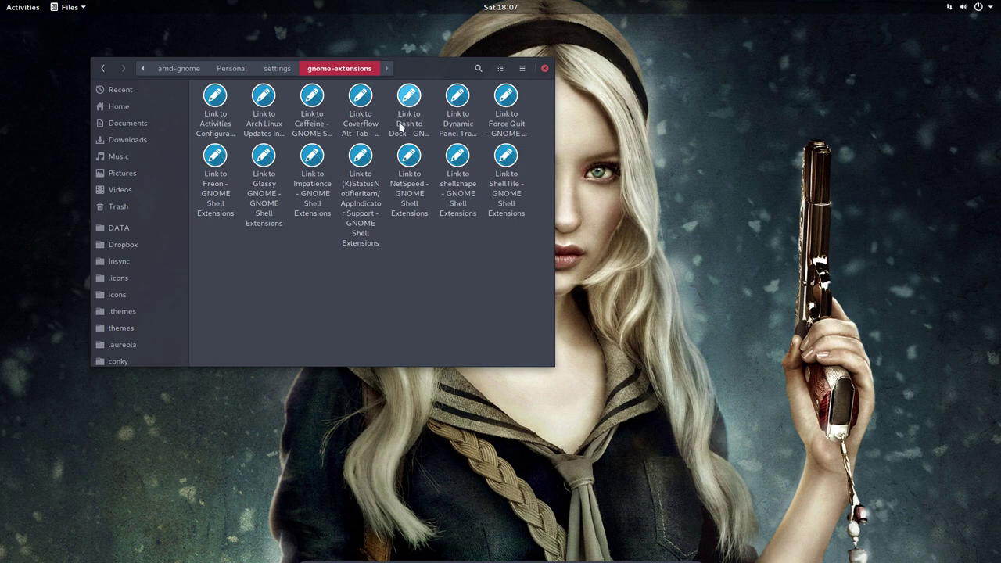
drag(426, 71, 388, 137)
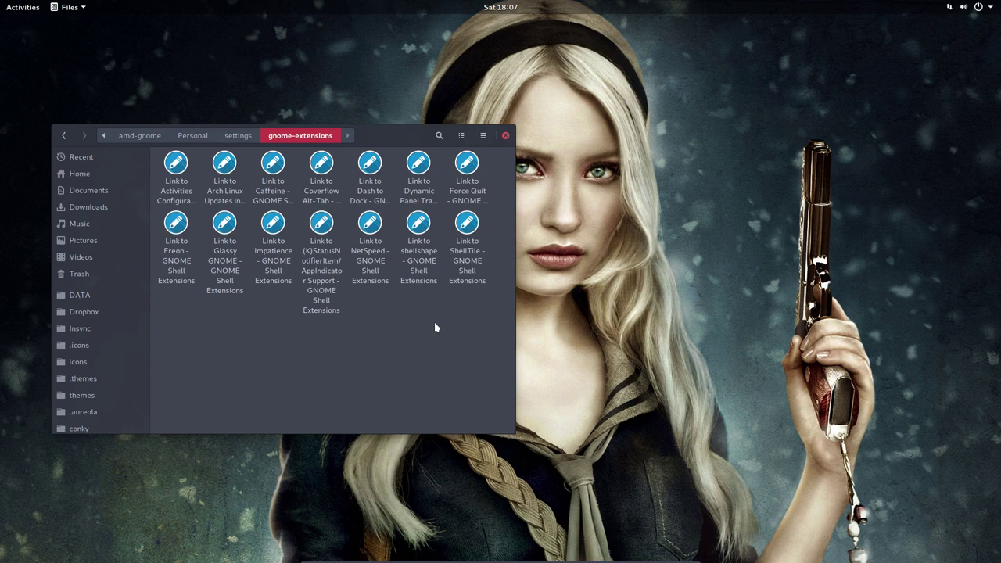
Open the saved link to (K)StatusNotifierItem/AppIndicator Support in the web browser and maximize the browser window.
click(323, 227)
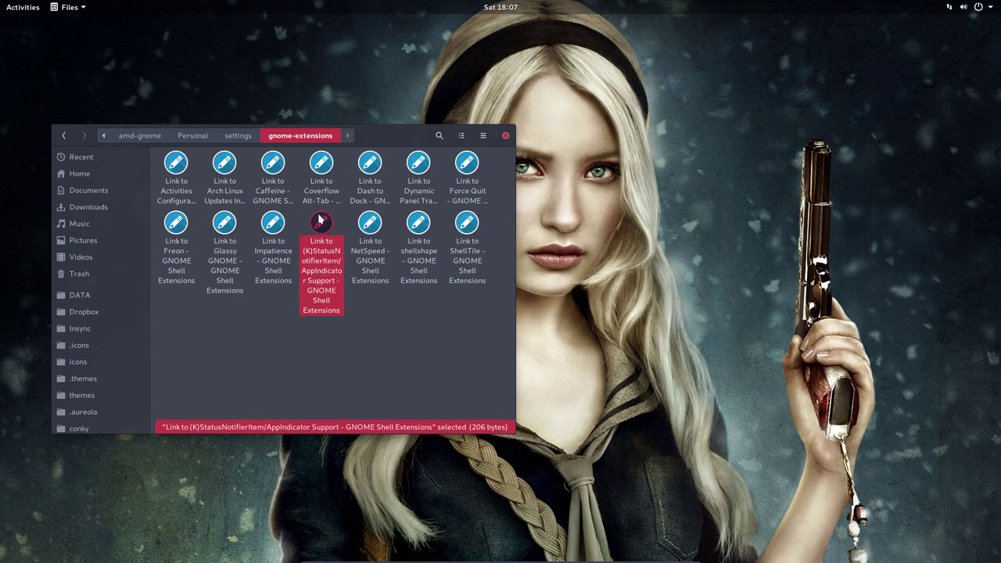
double_click(326, 276)
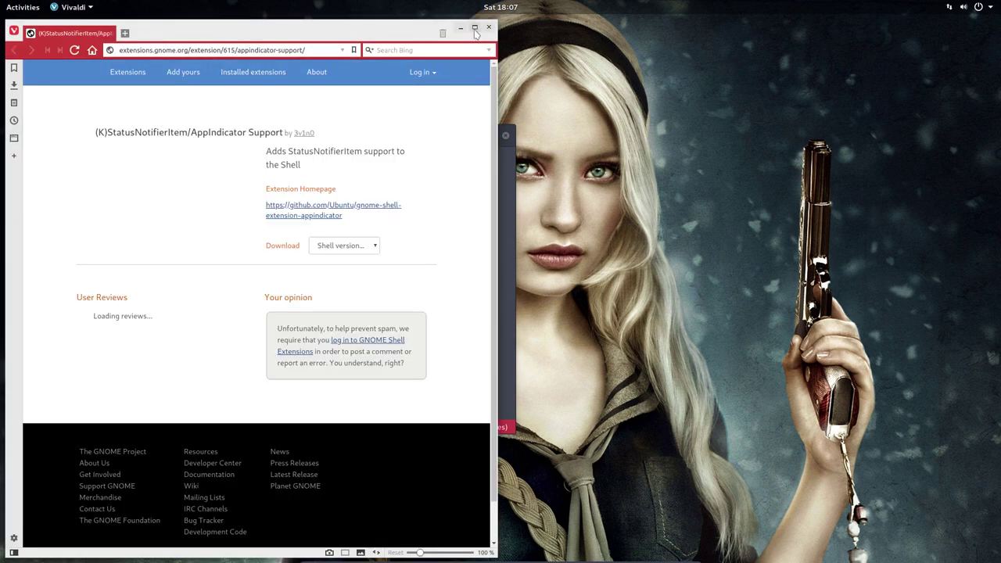
click(475, 31)
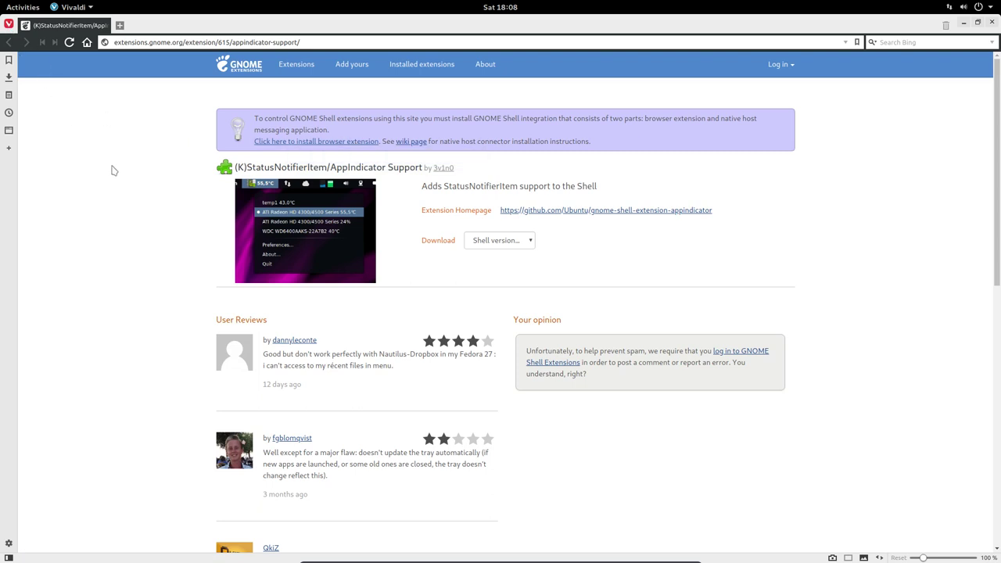
Add the GNOME Shell integration browser extension, and turn on and install the (K)StatusNotifierItem/AppIndicator Support extension.
click(327, 142)
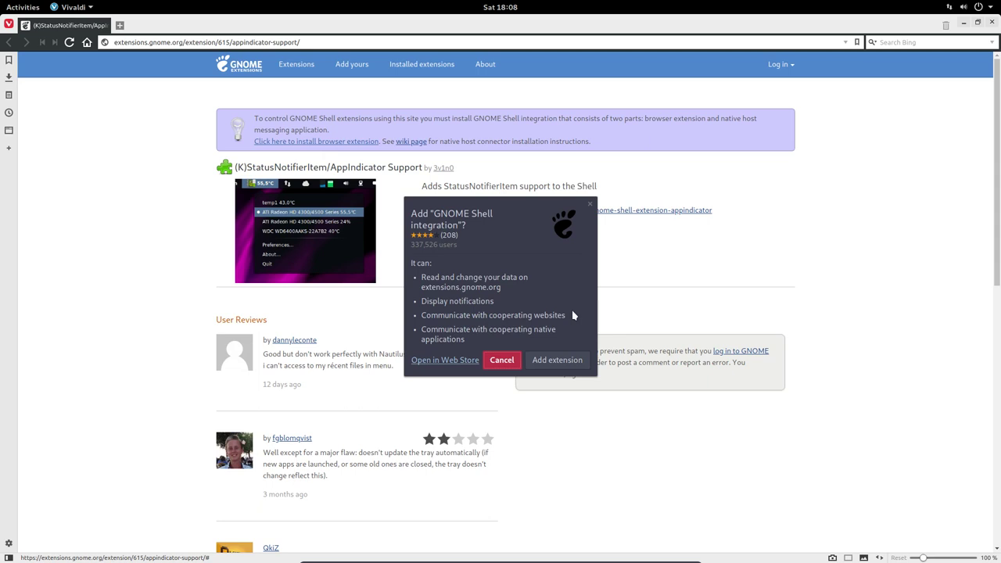
click(572, 359)
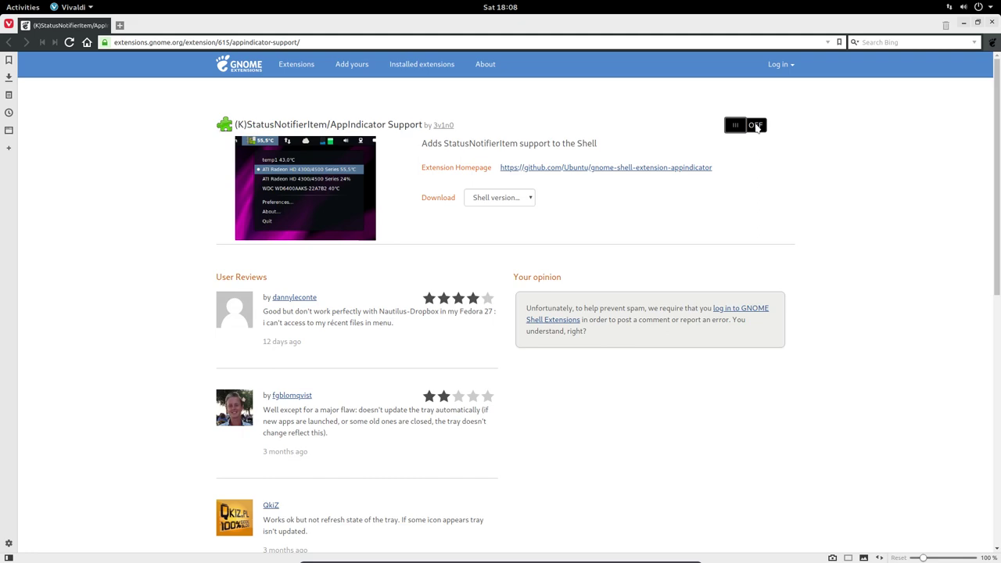
click(756, 126)
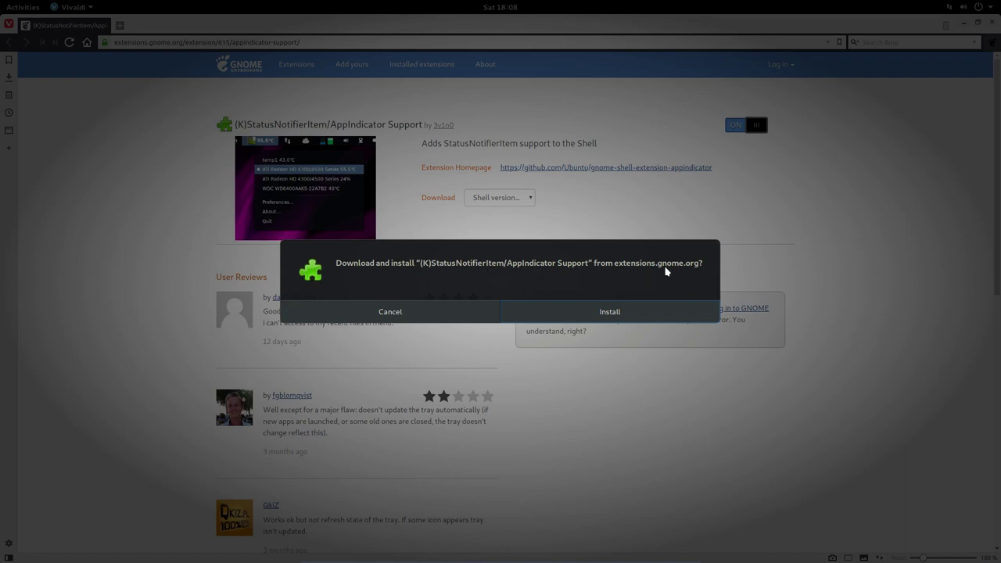
click(627, 310)
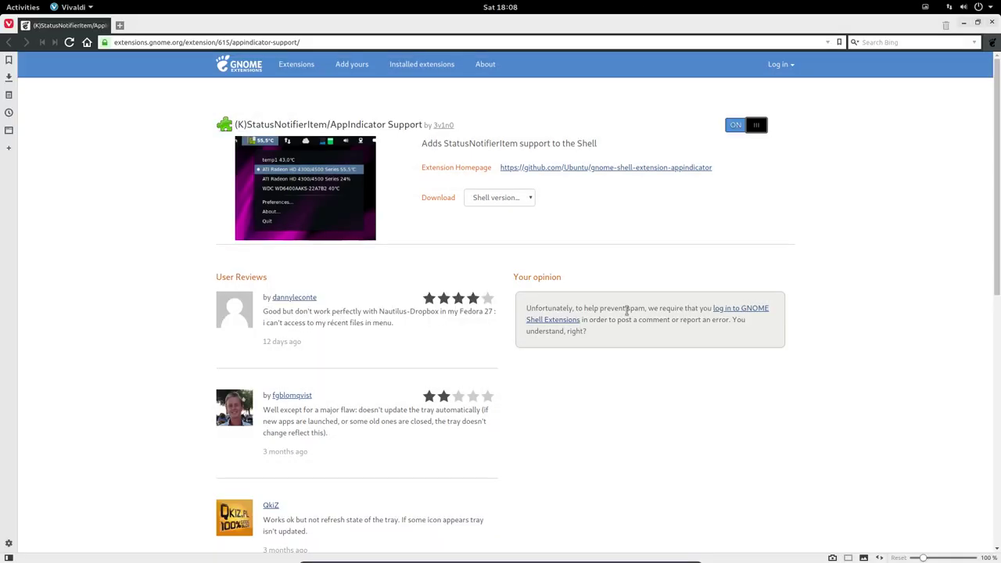
Advance the desktop to the next wallpaper three times using the wallpaper changer's tray indicator.
click(927, 8)
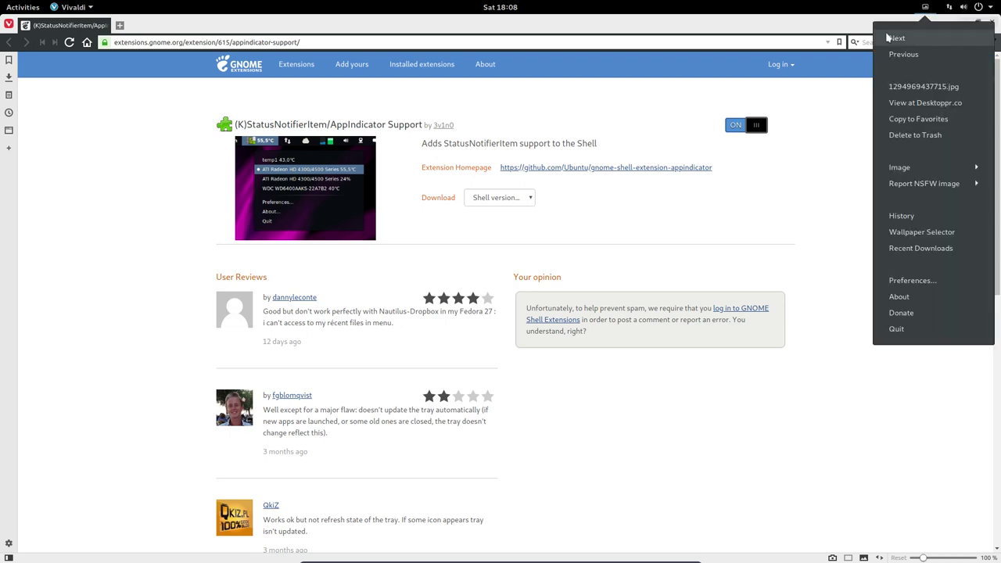
click(918, 36)
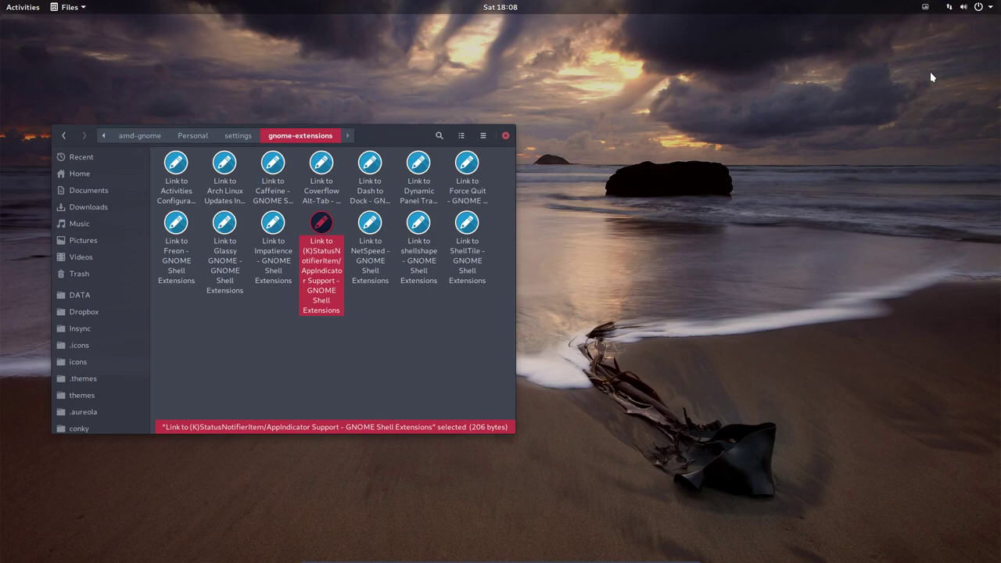
click(926, 9)
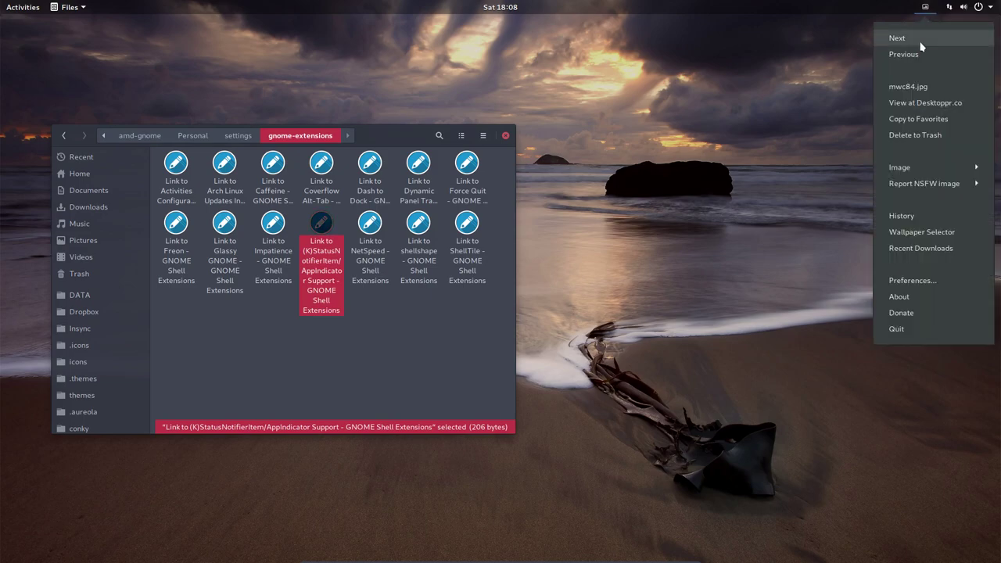
click(918, 37)
click(925, 9)
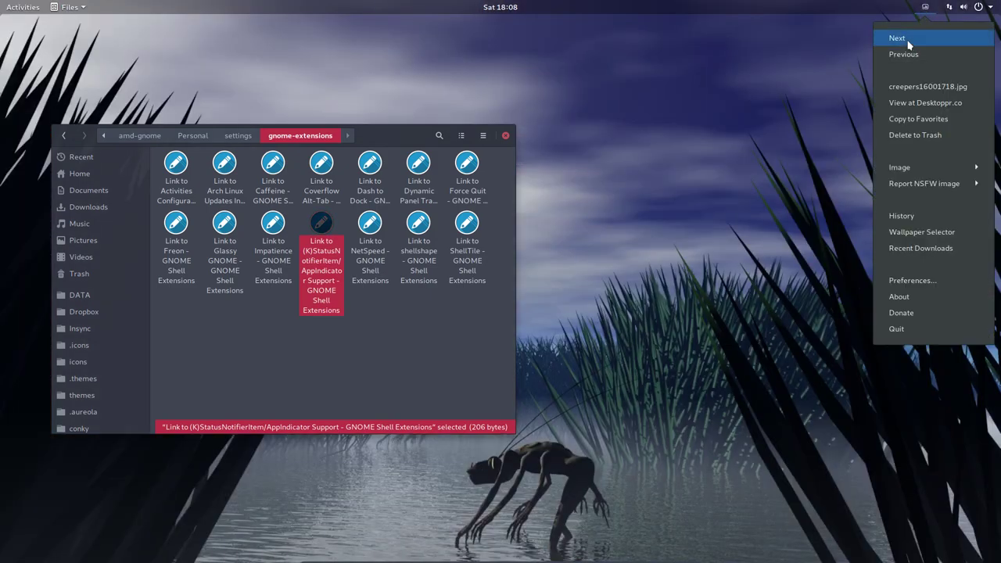
click(917, 37)
Open the Wallpaper Selector, move the file manager window higher, and apply the wallpaper of the blonde woman holding a pistol.
click(925, 9)
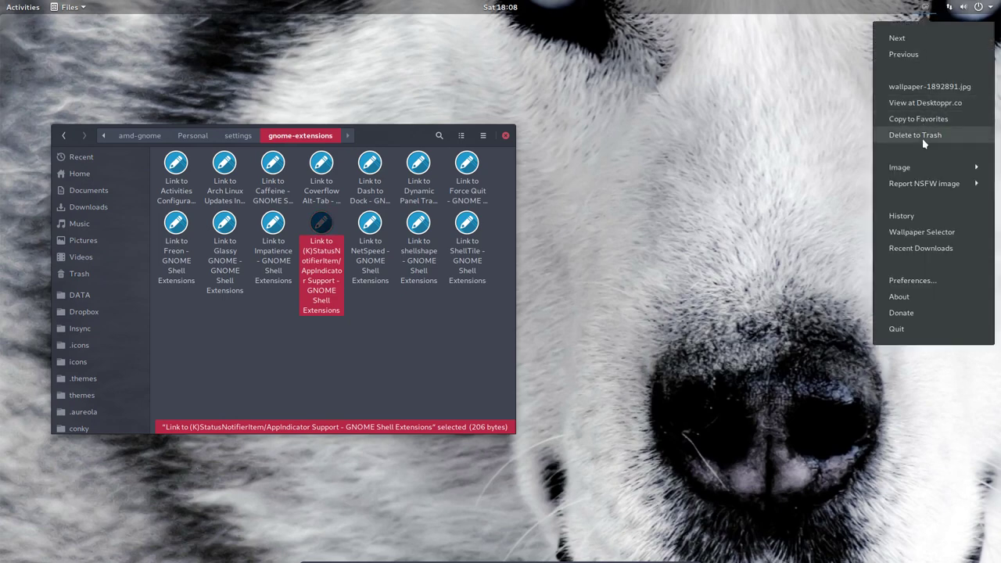
click(922, 232)
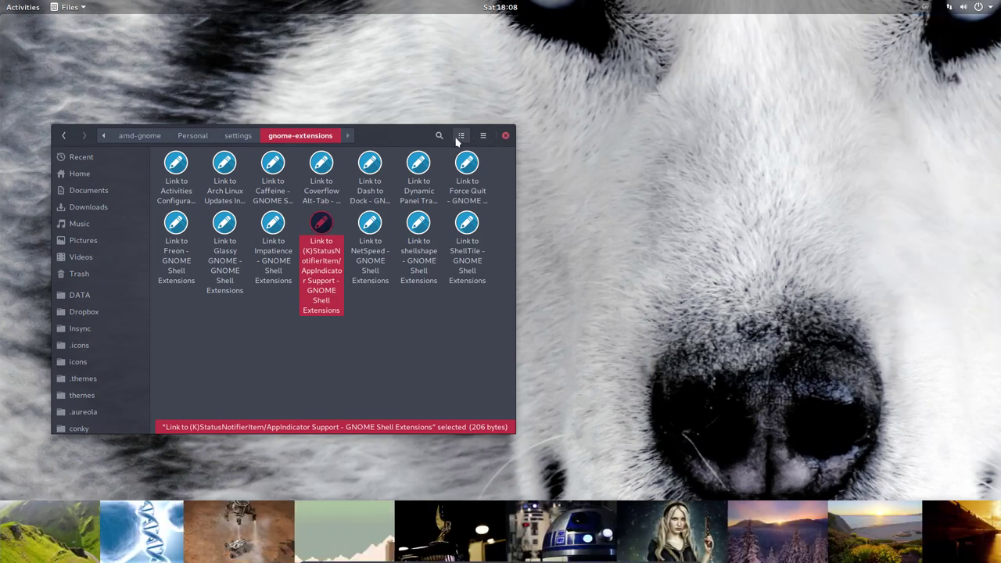
drag(410, 129, 408, 39)
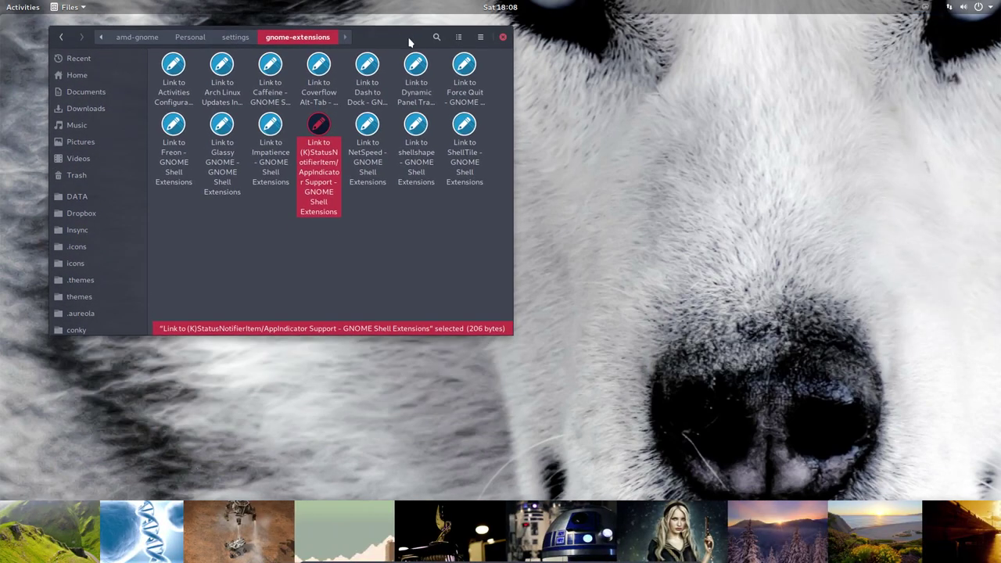
click(692, 523)
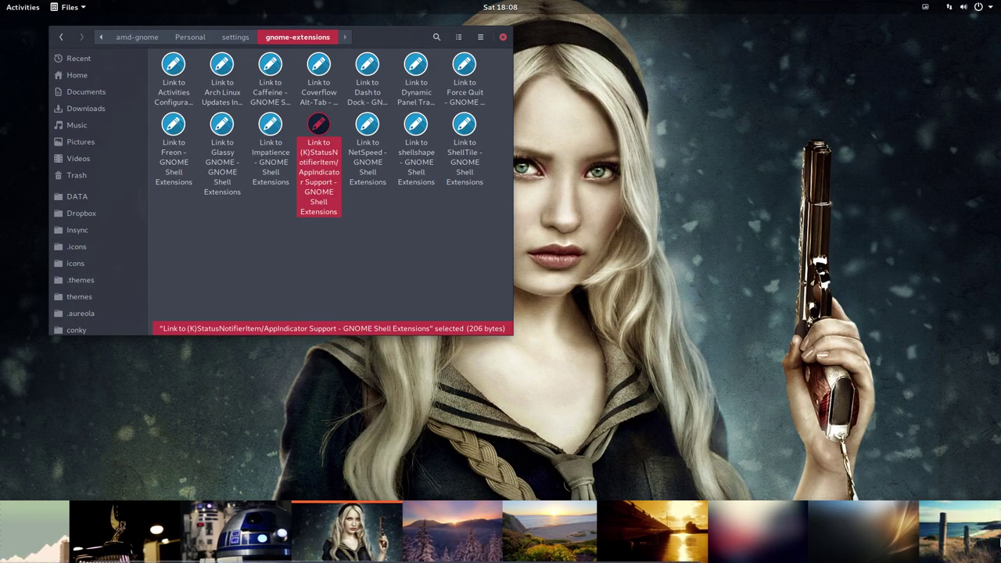
Apply the eye wallpaper, the Follow Your Dreams street-art wallpaper, and the illustrated bearded man with glasses in turn from the Wallpaper Selector.
scroll(692, 532, down, 3)
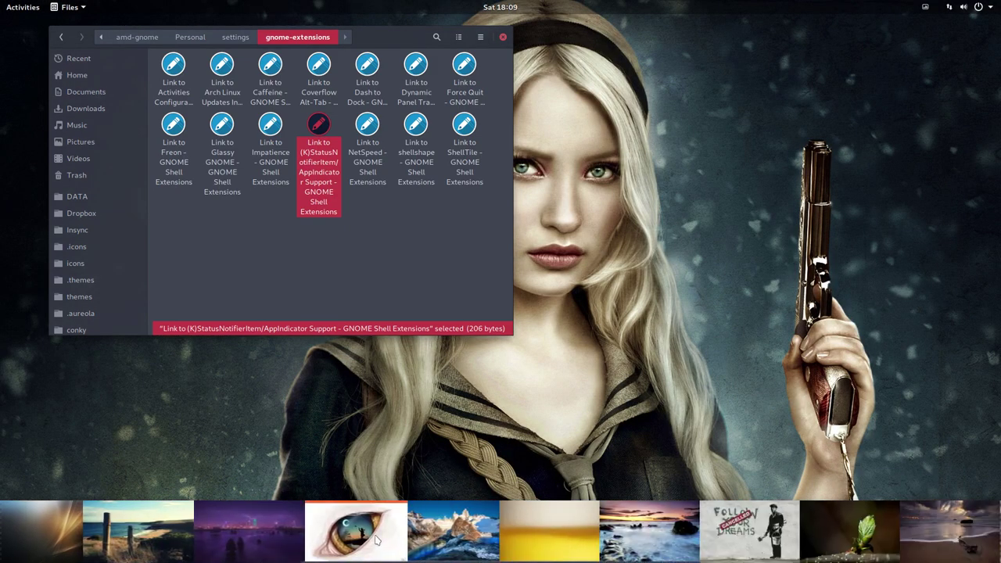
click(376, 540)
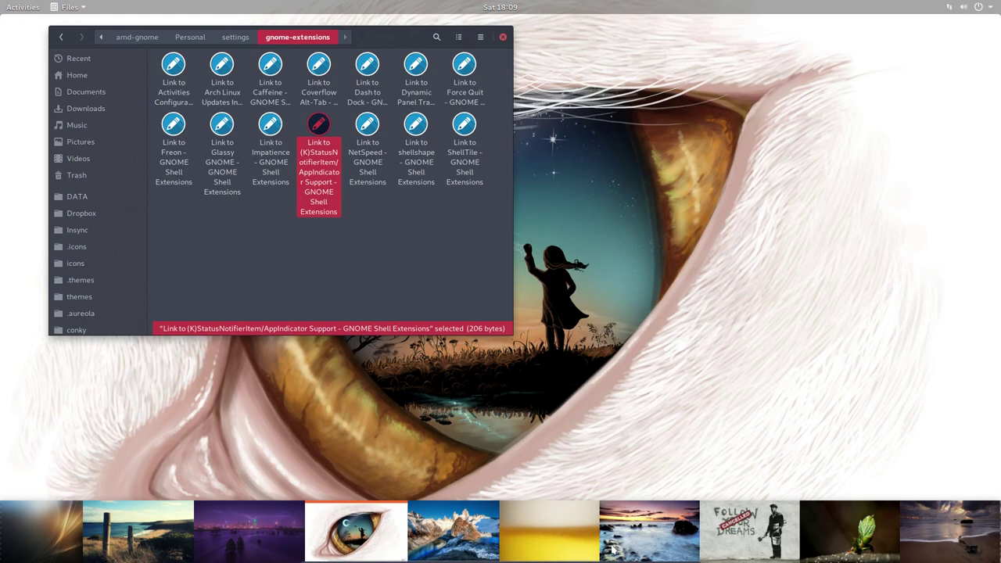
click(767, 544)
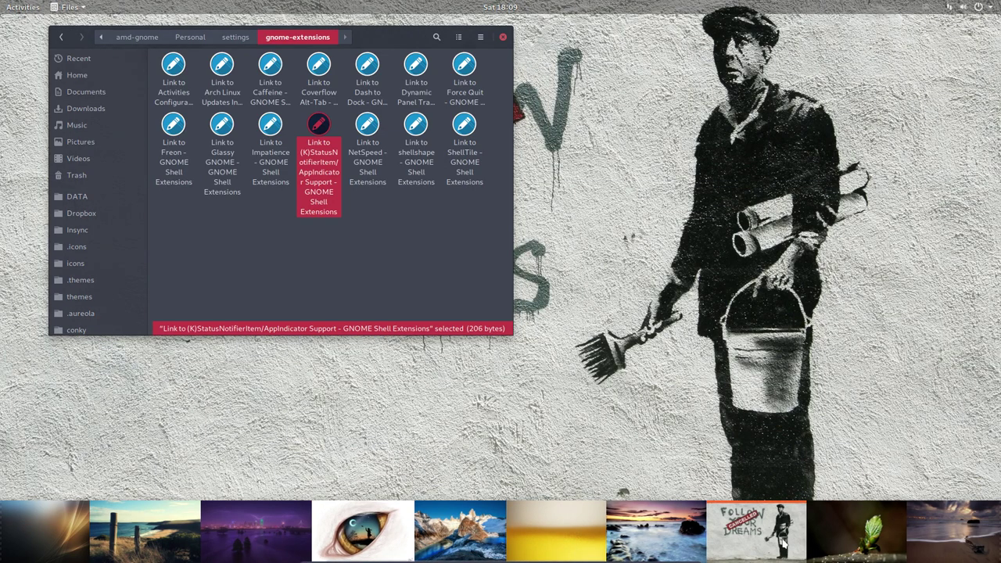
scroll(767, 539, down, 6)
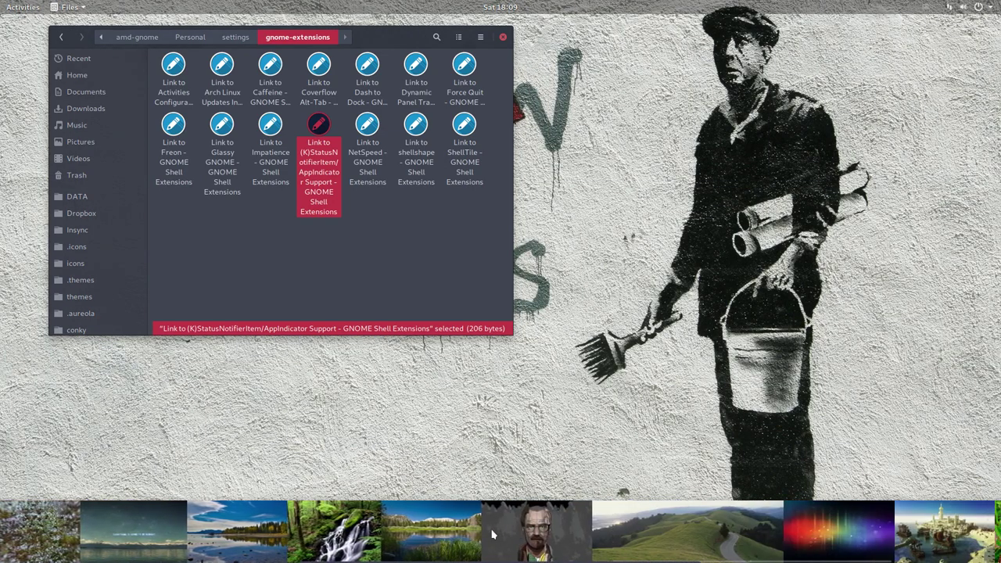
click(543, 536)
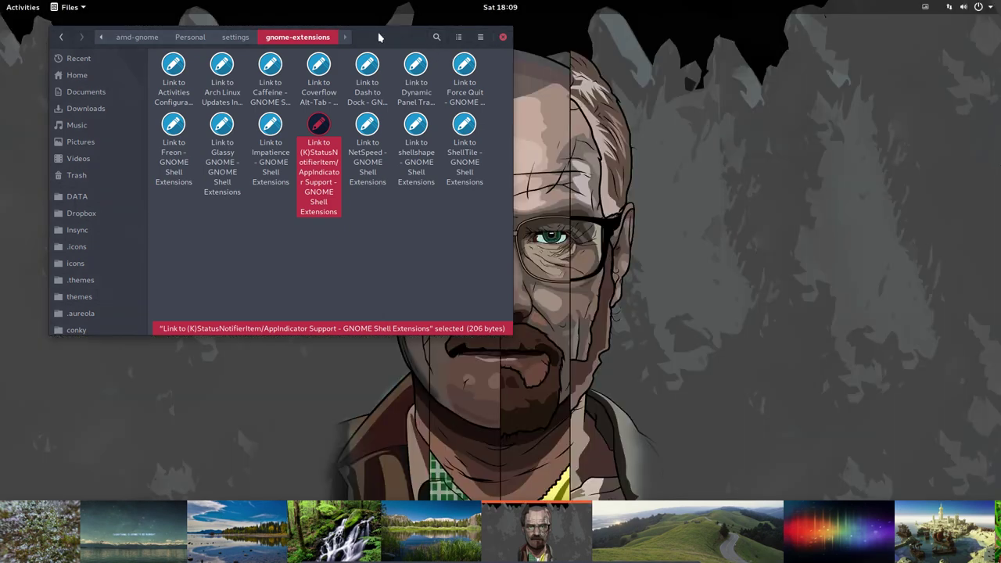
Move the file manager window across the desktop and close the Wallpaper Selector.
drag(417, 33, 771, 69)
right_click(648, 513)
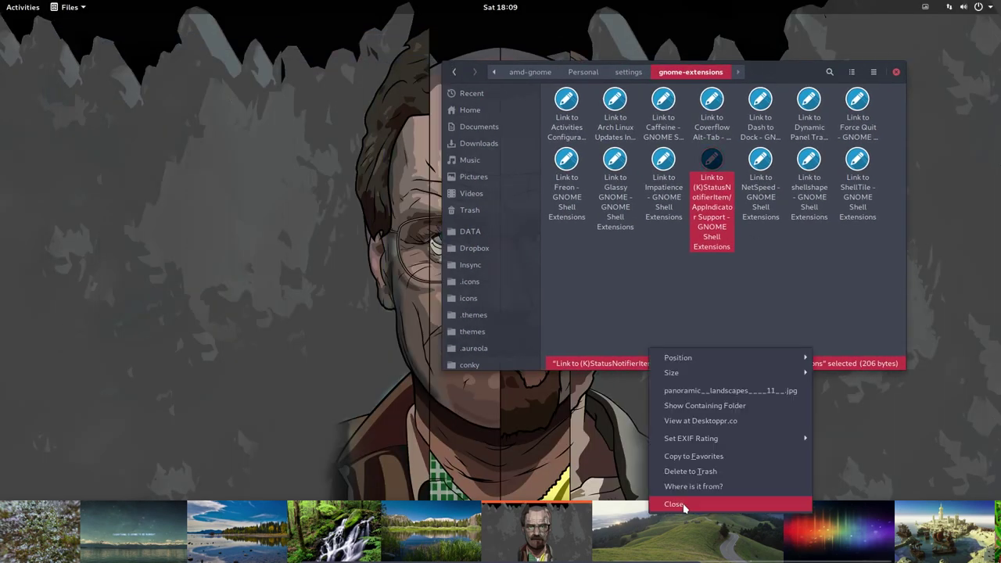
click(671, 503)
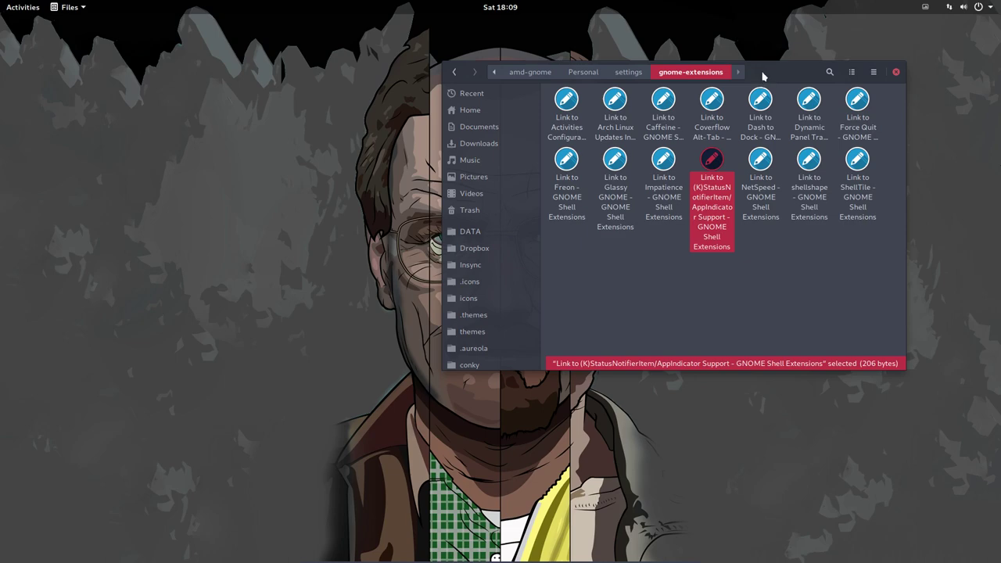
Move the file manager window nearer the middle of the desktop, and select the keyboard-shortcuts folder in the parent settings folder.
drag(762, 73, 641, 125)
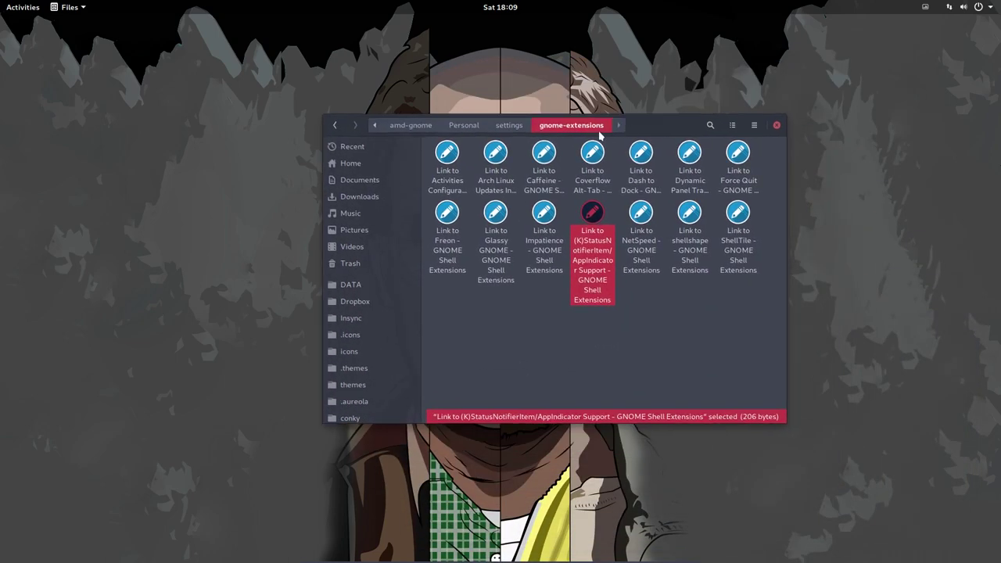
click(497, 130)
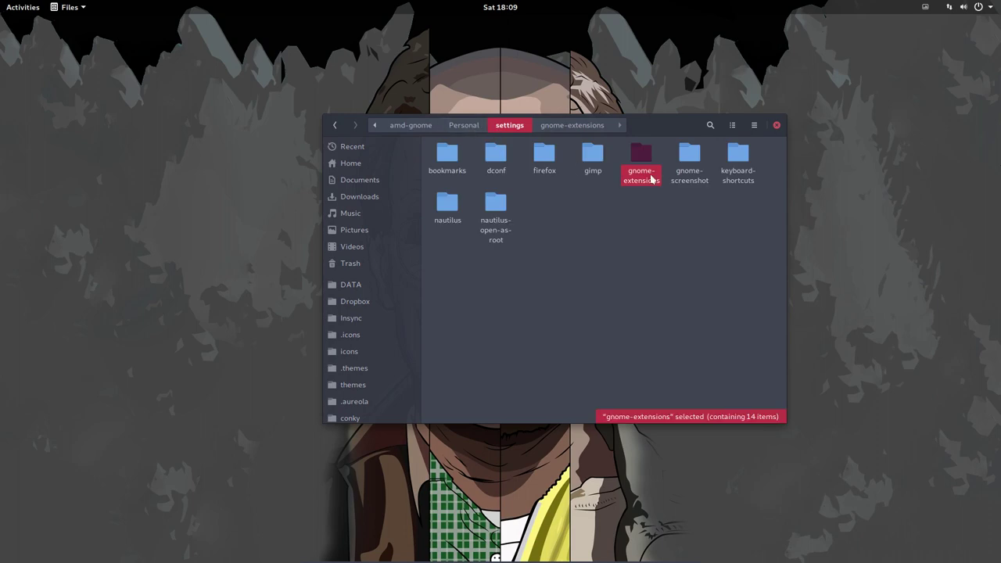
click(743, 159)
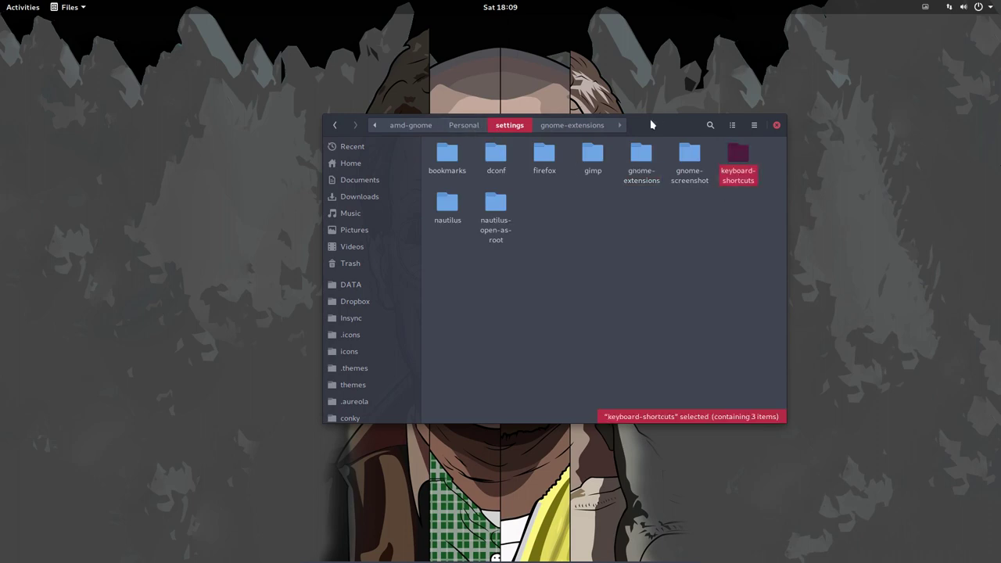
Move the file manager window up towards the corner of the desktop and minimize it.
drag(654, 121, 353, 27)
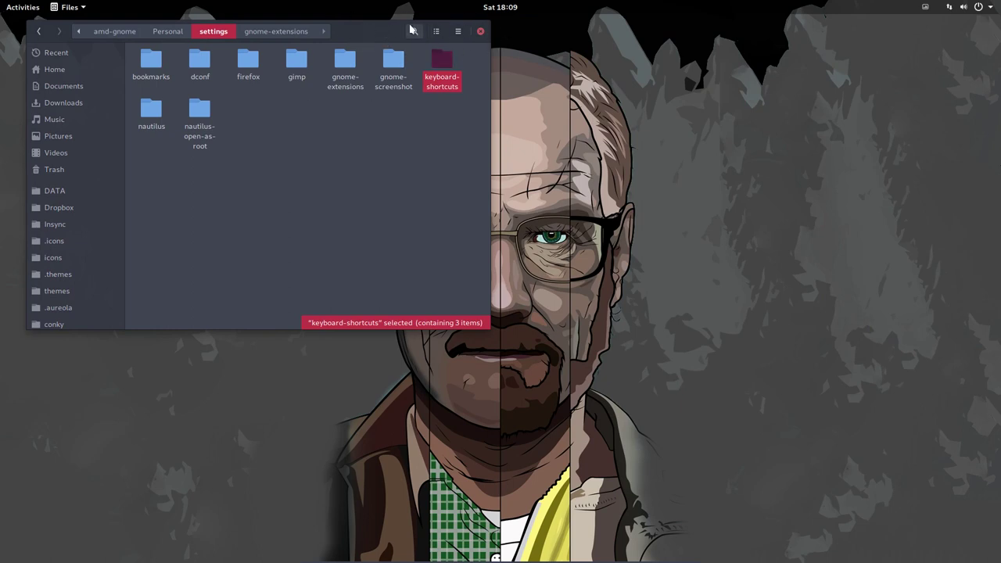
right_click(380, 35)
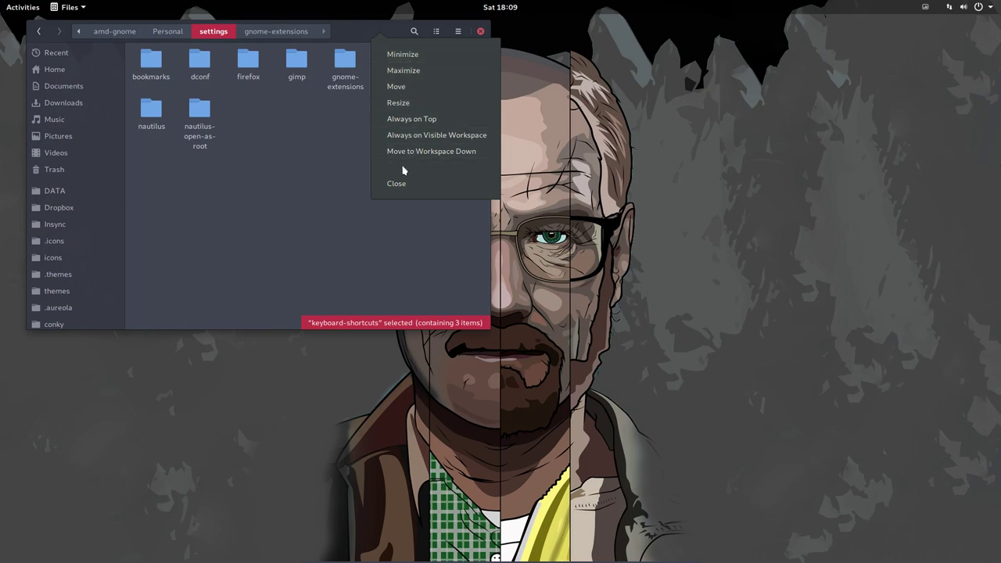
click(402, 53)
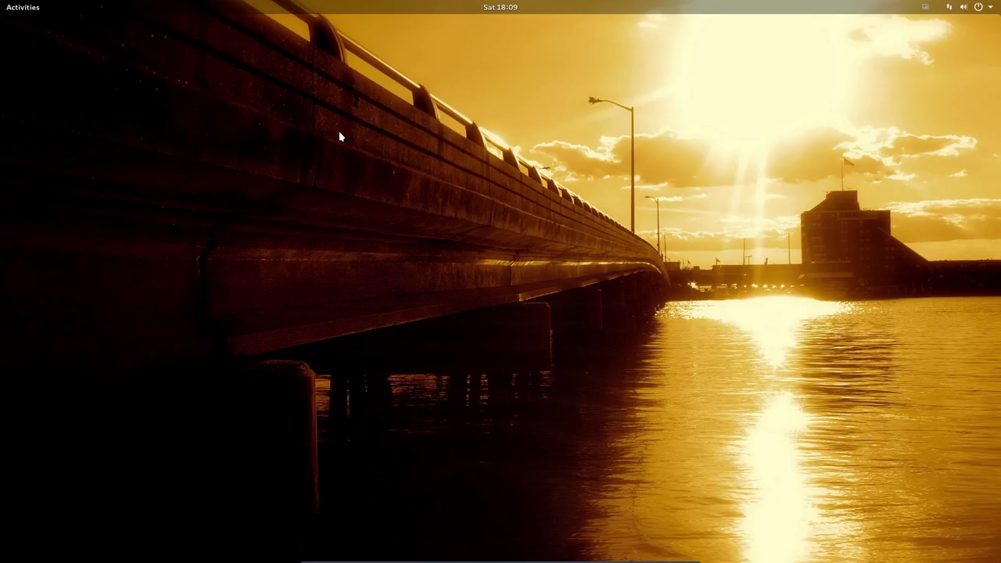
View the options in the wallpaper changer's tray indicator menu and dismiss it.
click(928, 7)
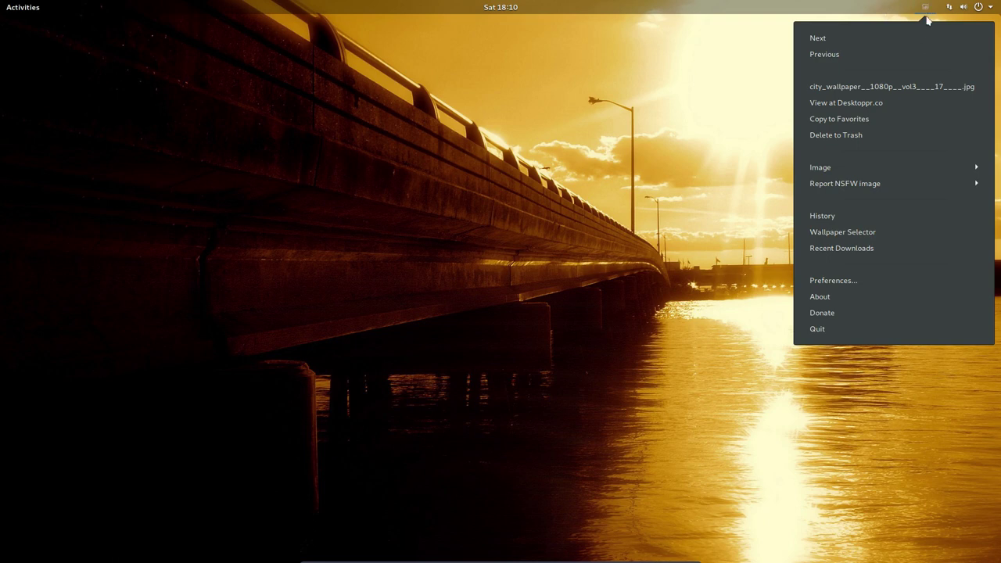
click(907, 16)
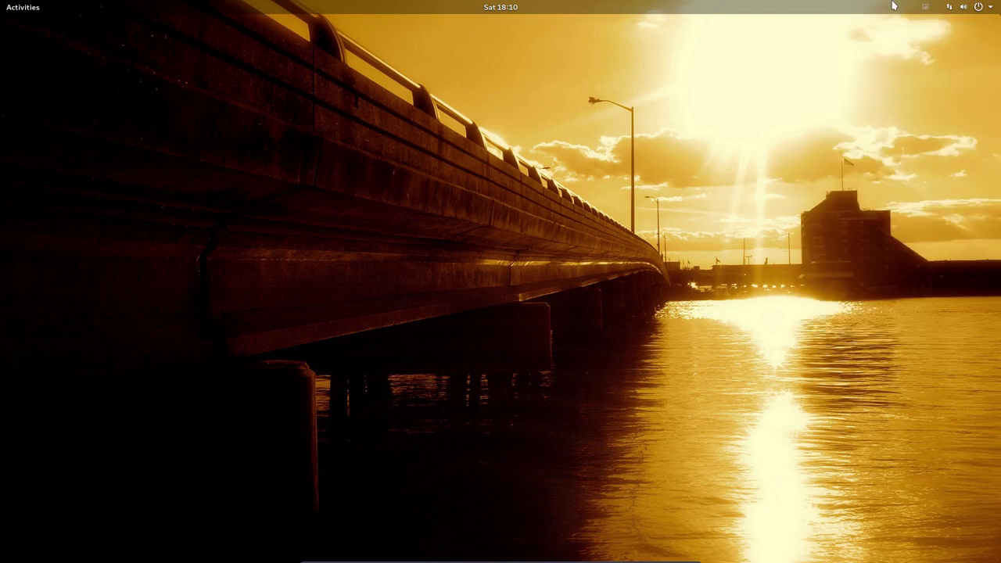